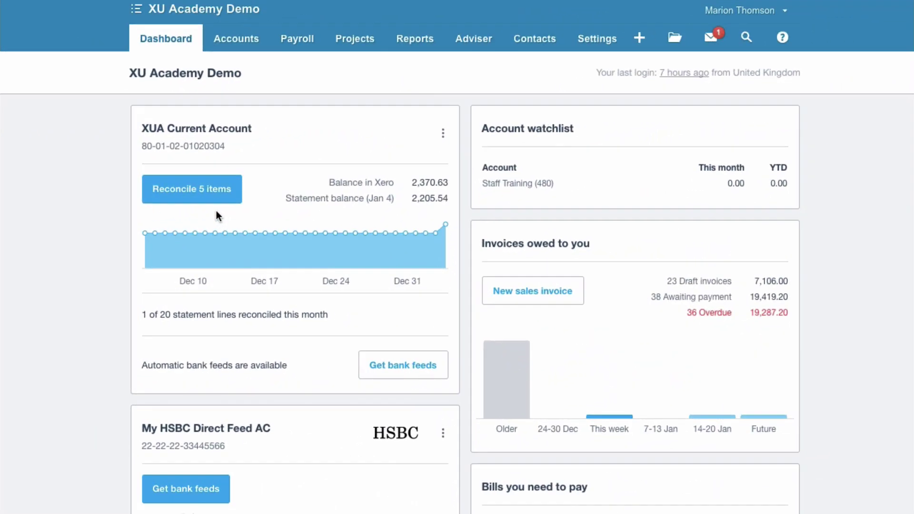
Start reconciling the XUA Current Account's 5 items and find the 4 Jan 2018 Plenty Cash 600.00 line.
click(192, 189)
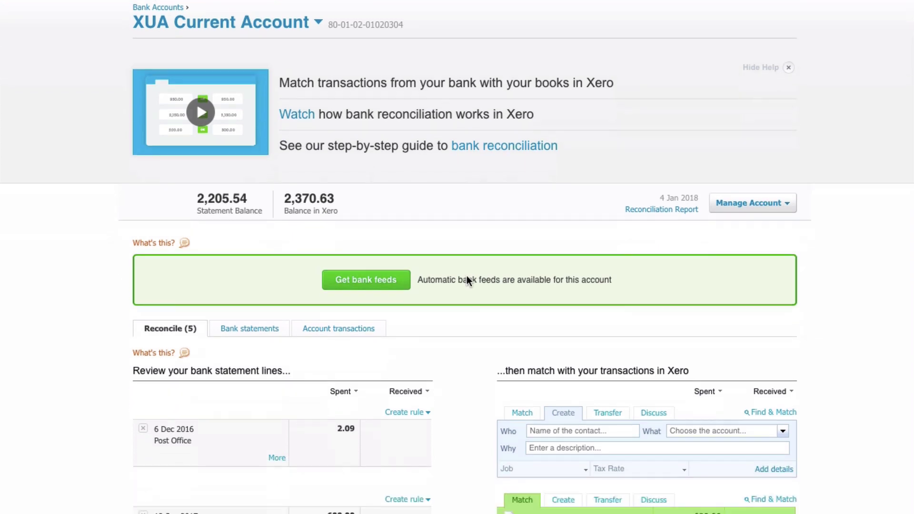
scroll(466, 279, down, 8)
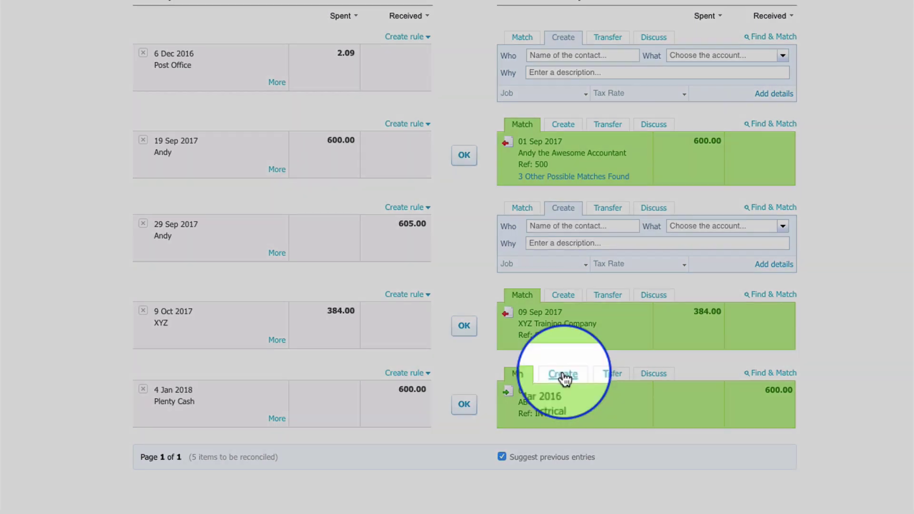
Create a new transaction for the Plenty Cash 600.00 receipt and expand it to the full form.
click(563, 375)
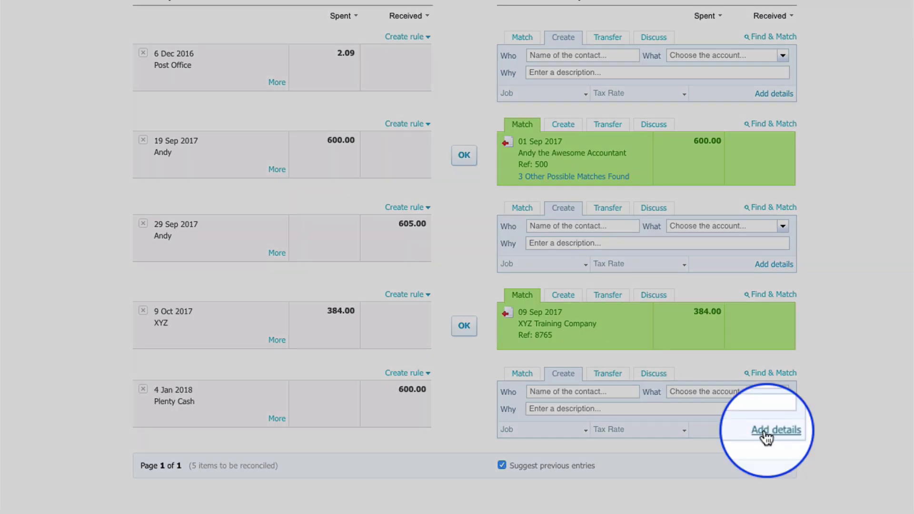
click(764, 431)
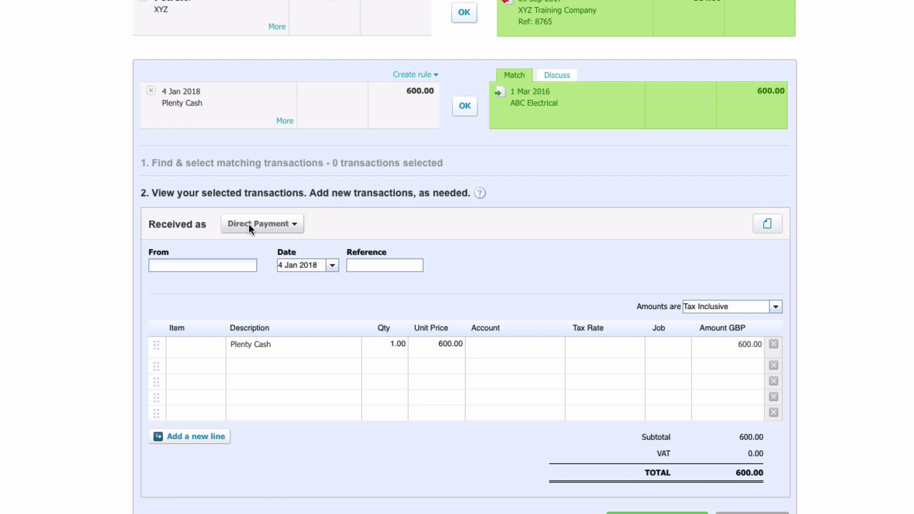
Record the receipt as an Overpayment received from contact Plenty Cash.
click(295, 227)
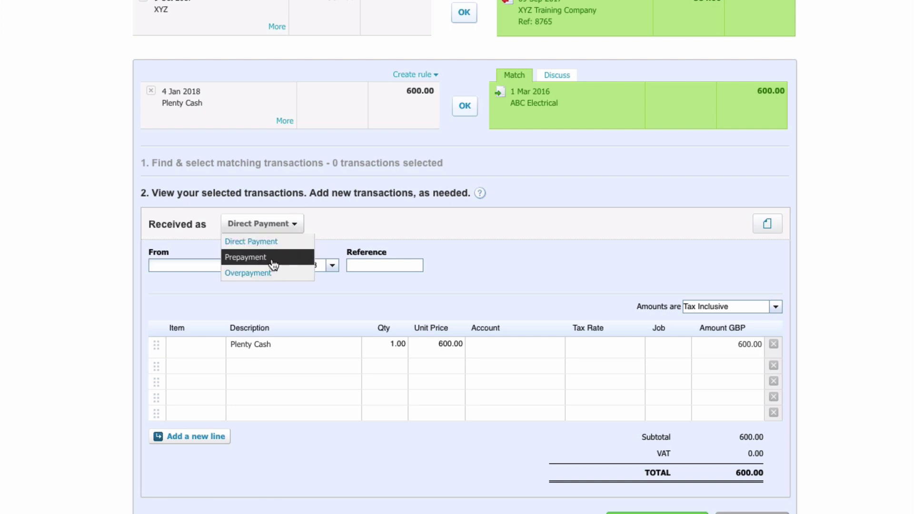
click(265, 275)
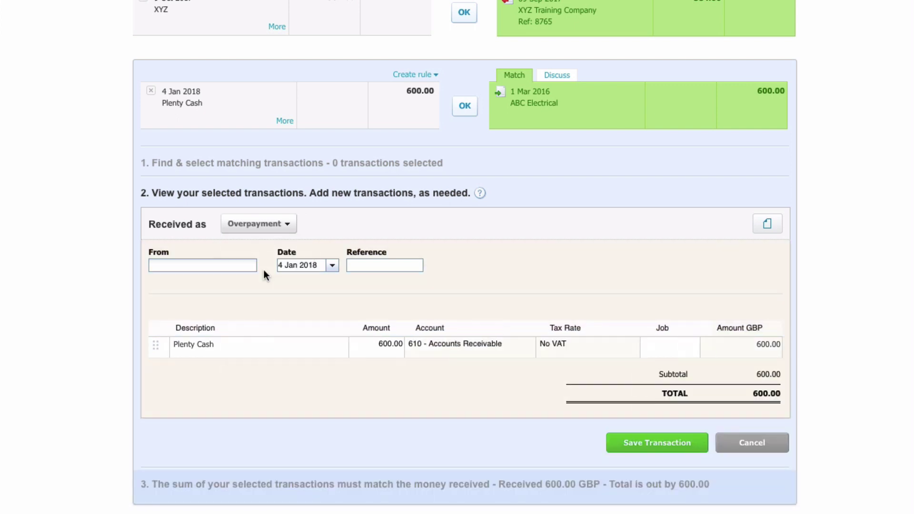
click(170, 265)
text(Plent)
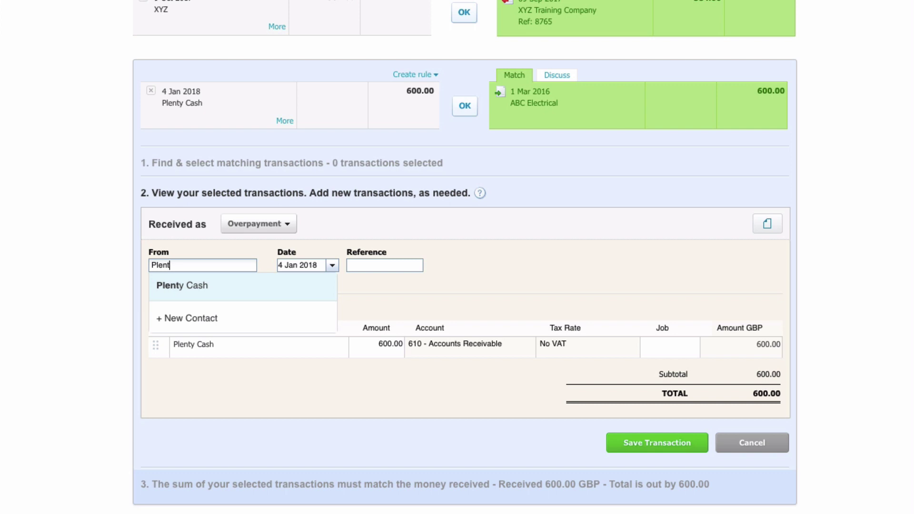
text(y)
click(193, 286)
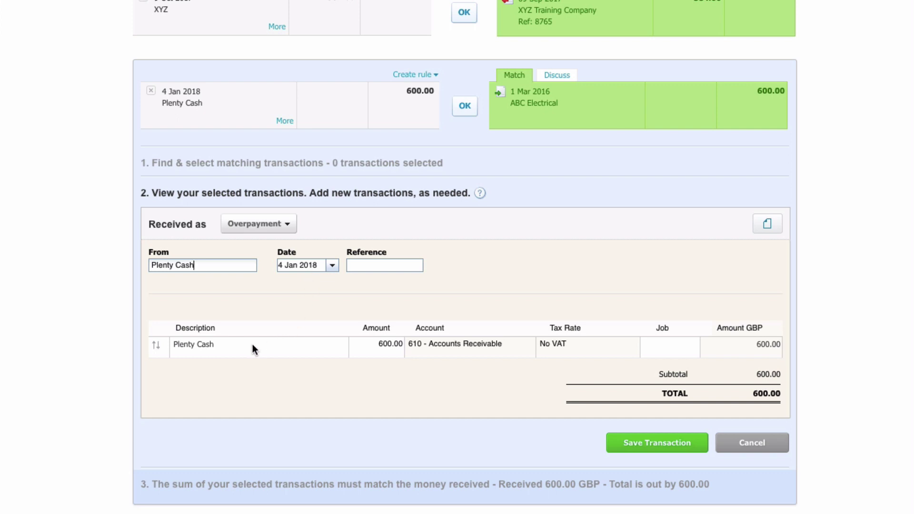
Extend the line description to 'Plenty Cash advance payment'.
click(235, 347)
text(a)
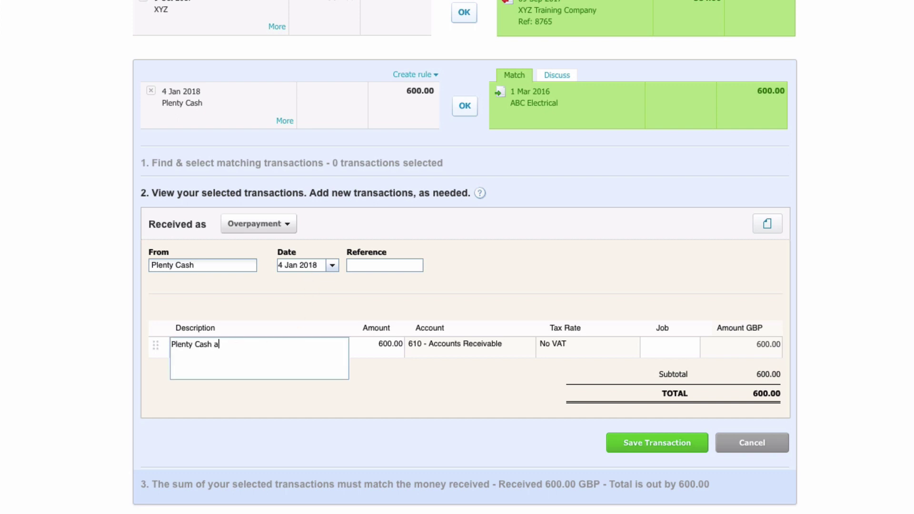
text(dvance payment)
key(Tab)
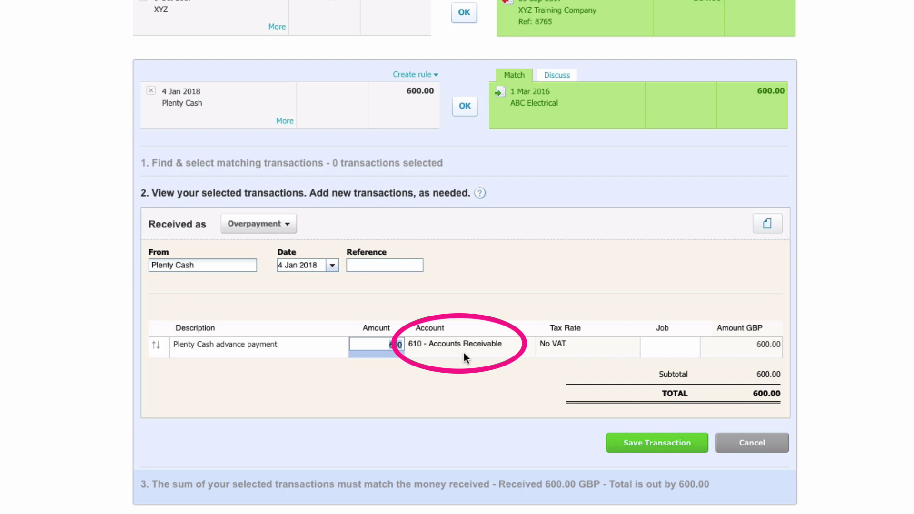
Save the overpayment and untick ABC Electrical INV-0073 so the 600.00 totals balance.
click(661, 450)
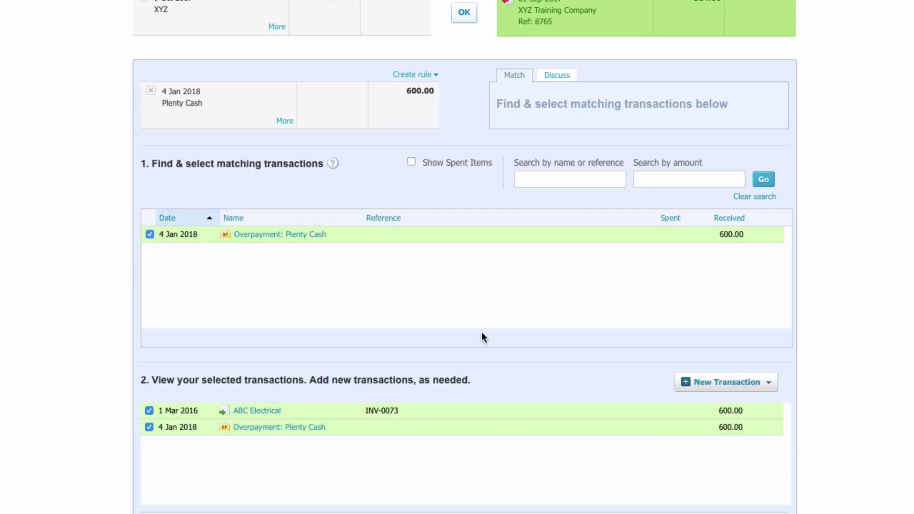
scroll(481, 333, down, 3)
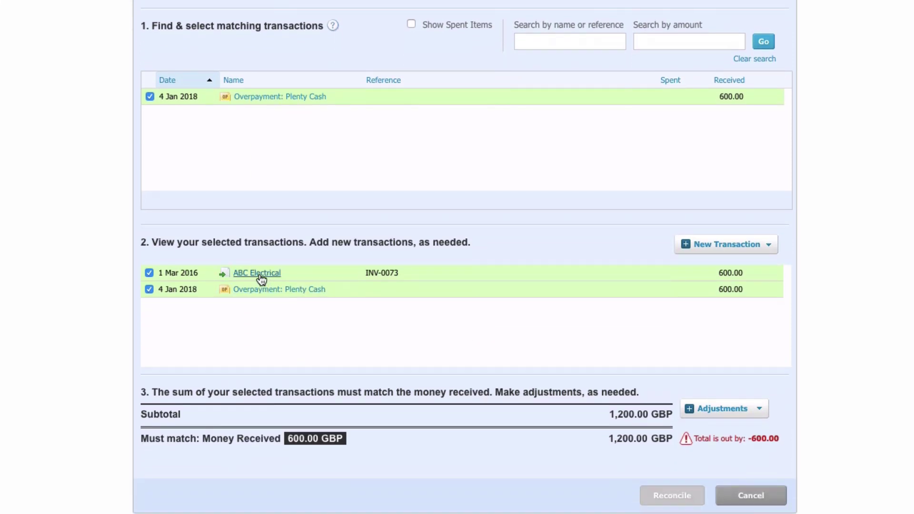
click(150, 272)
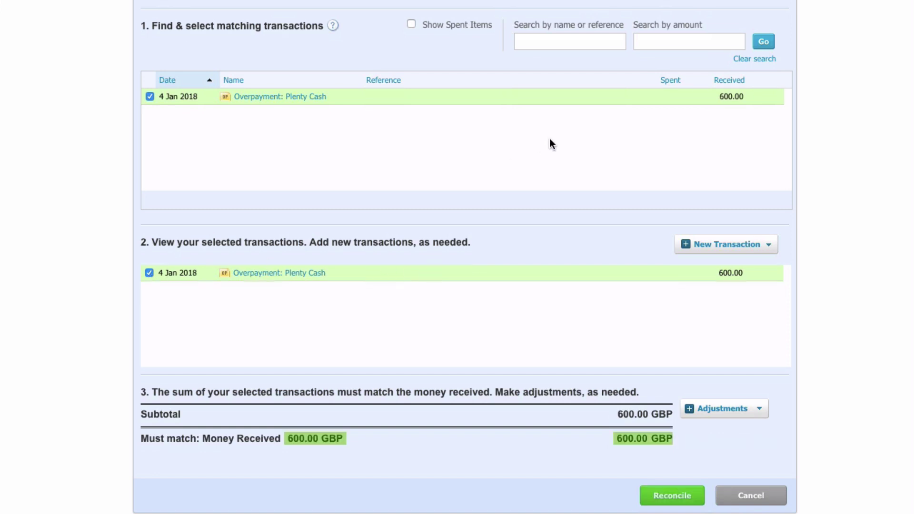
scroll(550, 139, down, 2)
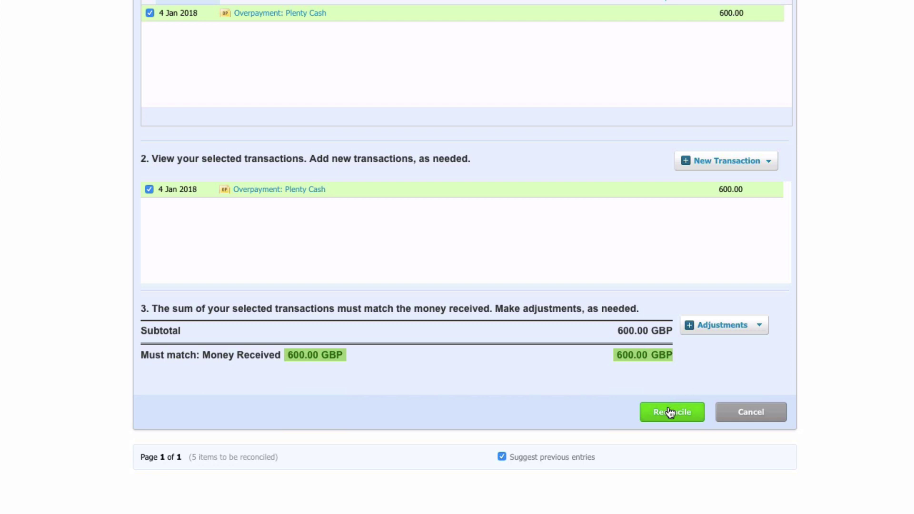
scroll(545, 197, up, 5)
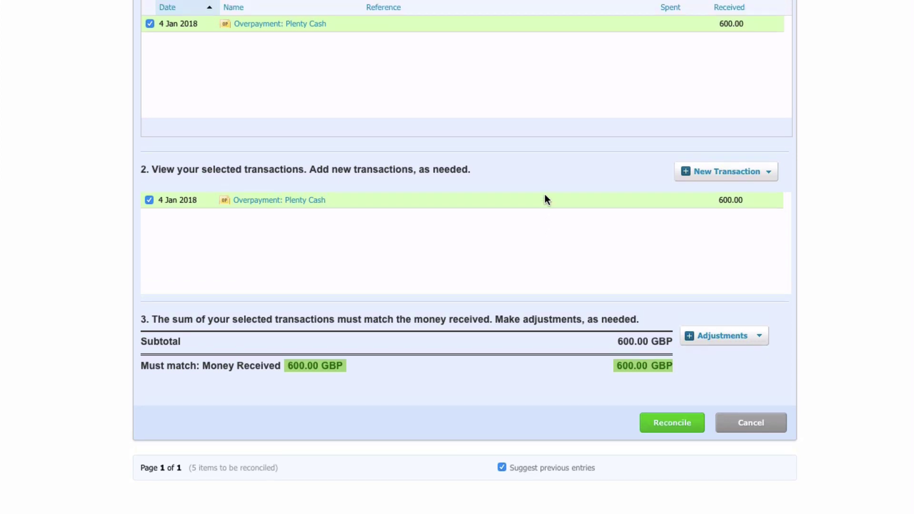
scroll(514, 192, up, 1)
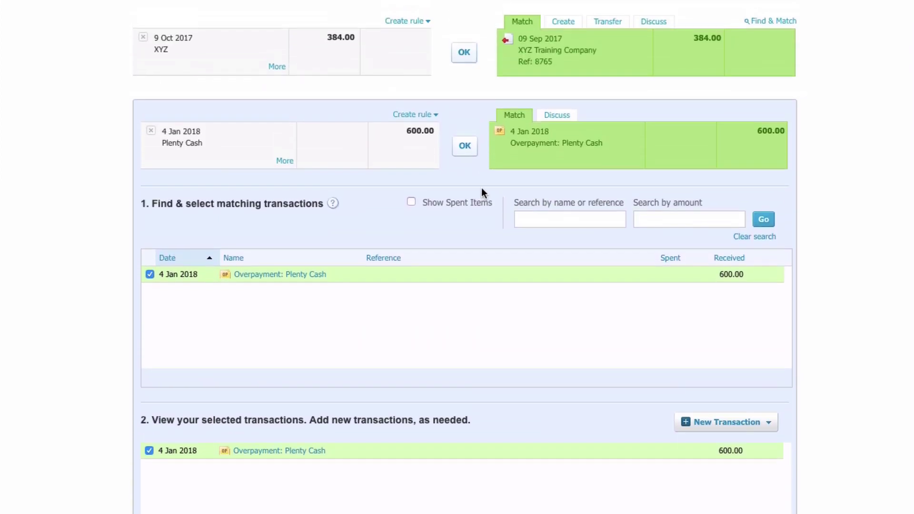
Reconcile the Plenty Cash line, then view Plenty Cash's (600.00) credit in Aged Receivables.
click(465, 148)
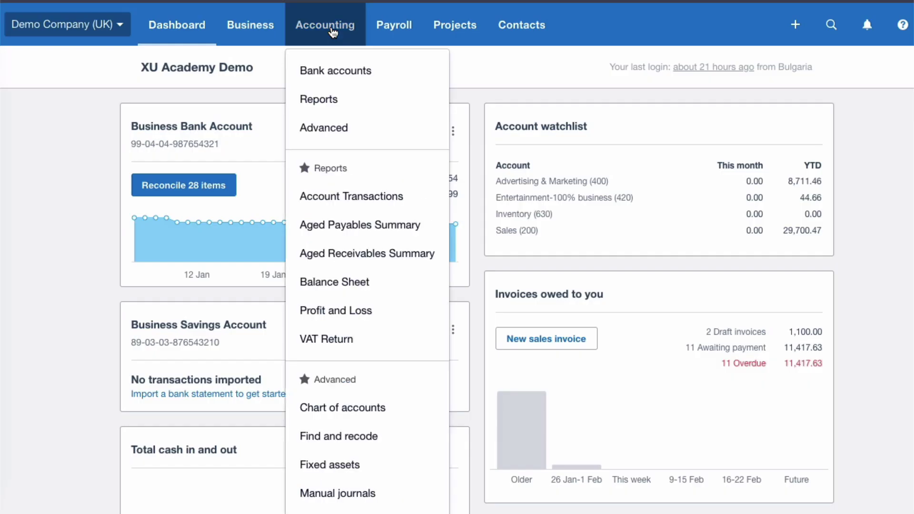
click(333, 101)
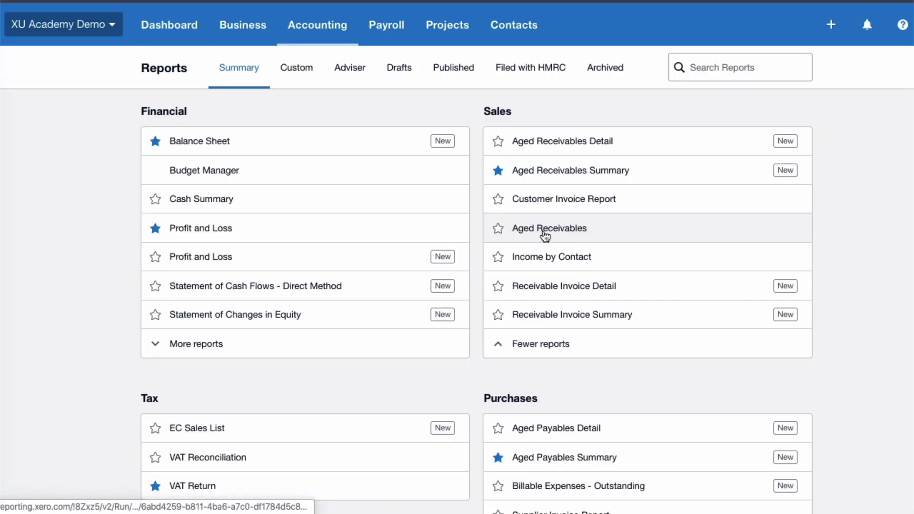
click(540, 233)
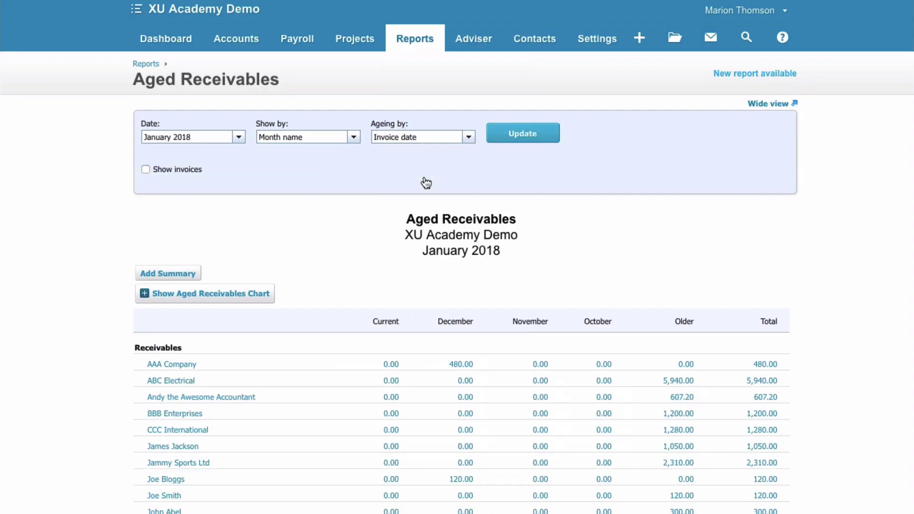
scroll(426, 183, down, 3)
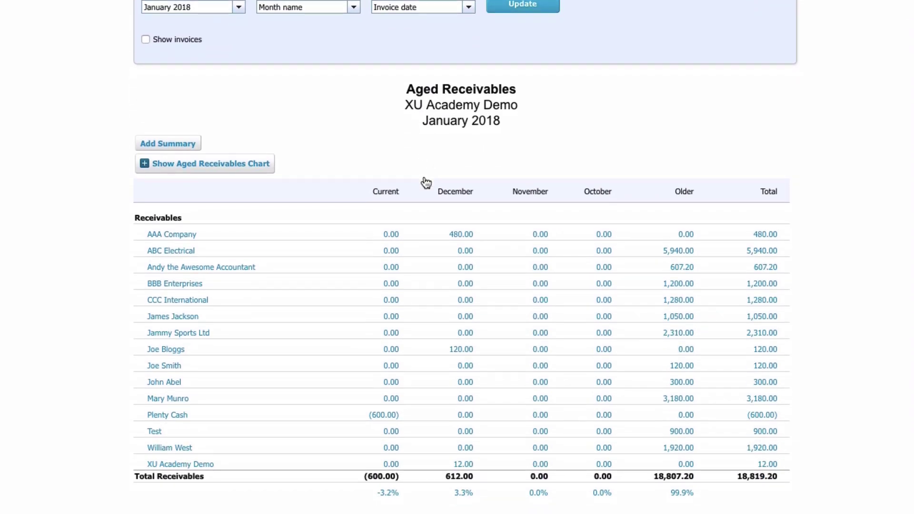
scroll(426, 183, down, 2)
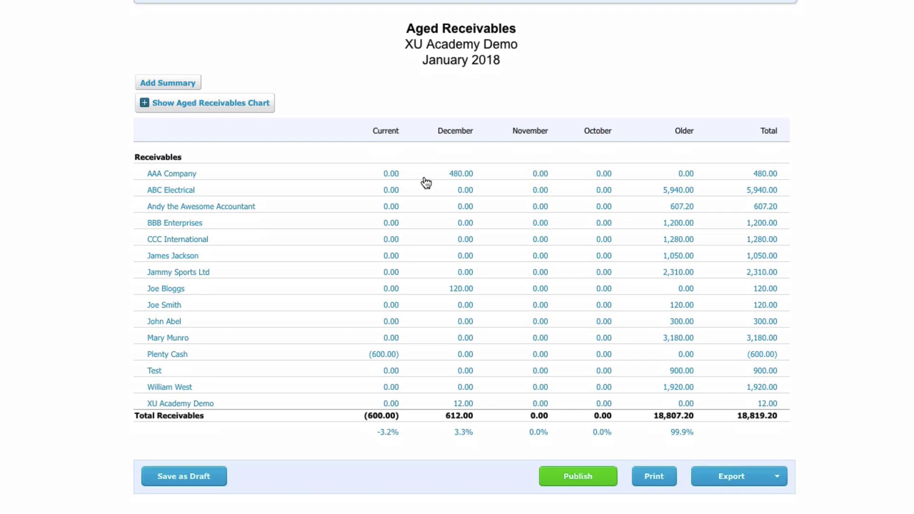
scroll(426, 183, down, 1)
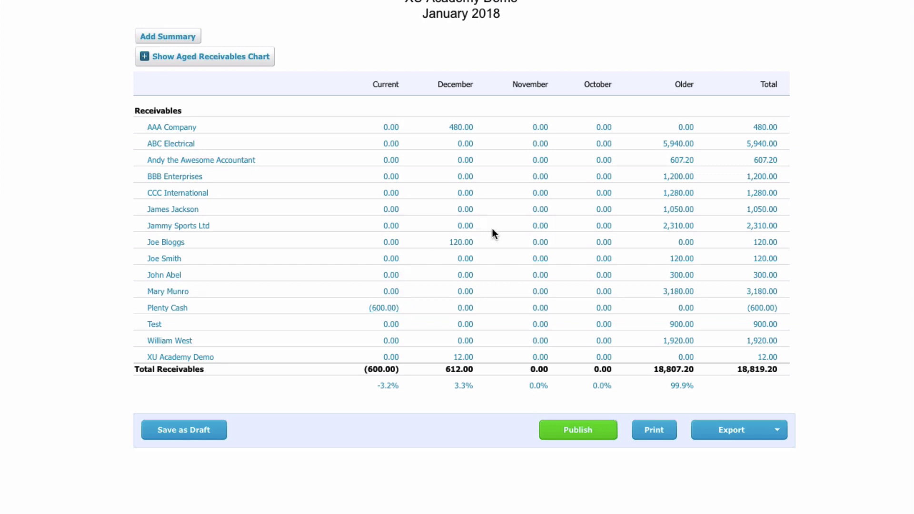
scroll(492, 229, up, 5)
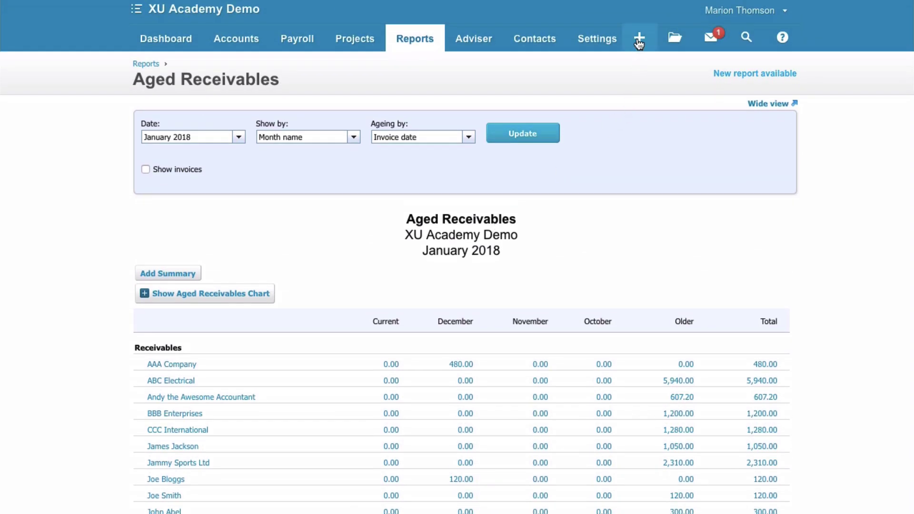
Create and approve invoice INV-0070 to Plenty Cash for Consultancy, 500.00 plus VAT (600.00).
click(638, 43)
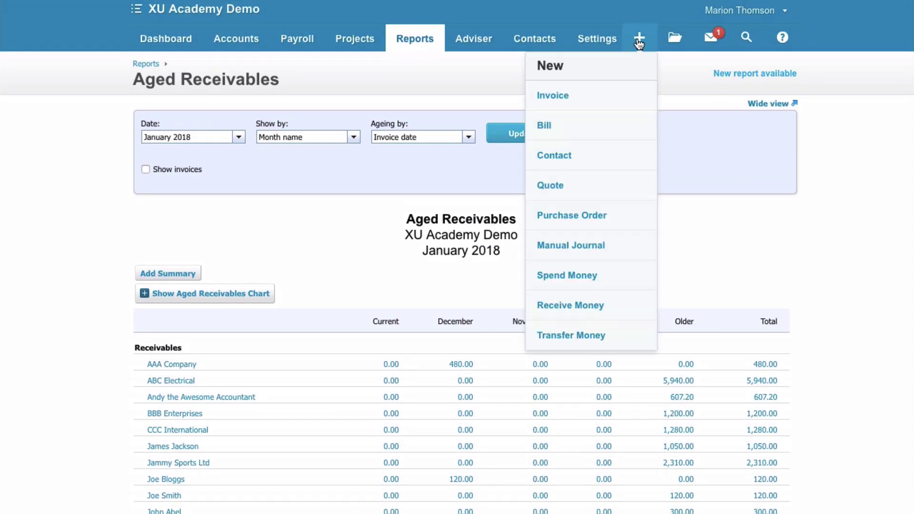
click(576, 97)
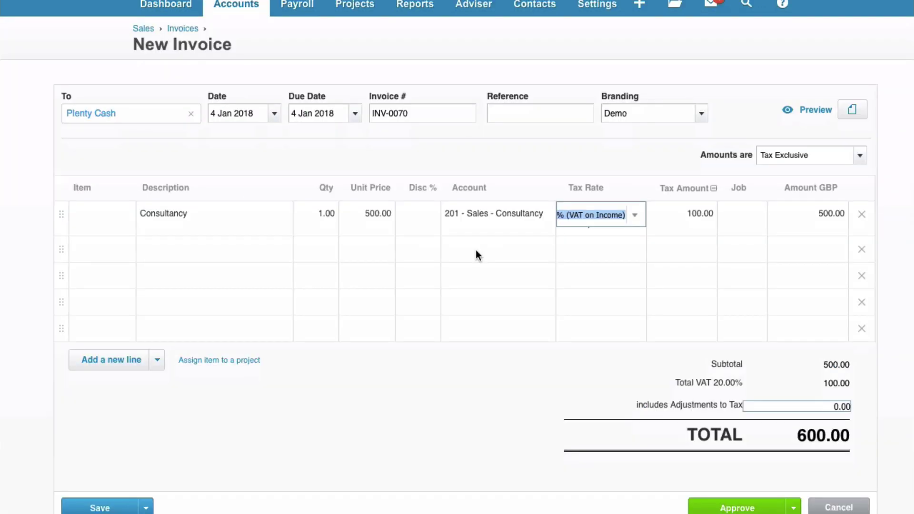
scroll(476, 249, up, 1)
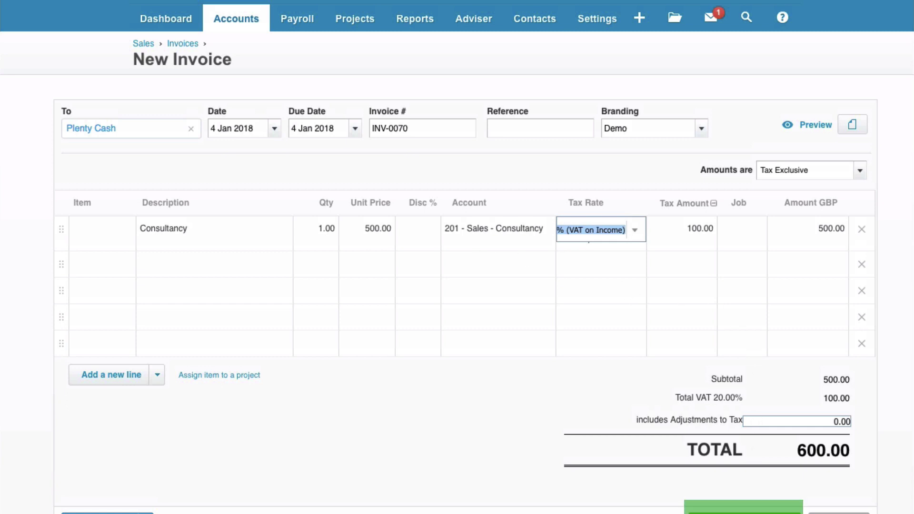
click(743, 507)
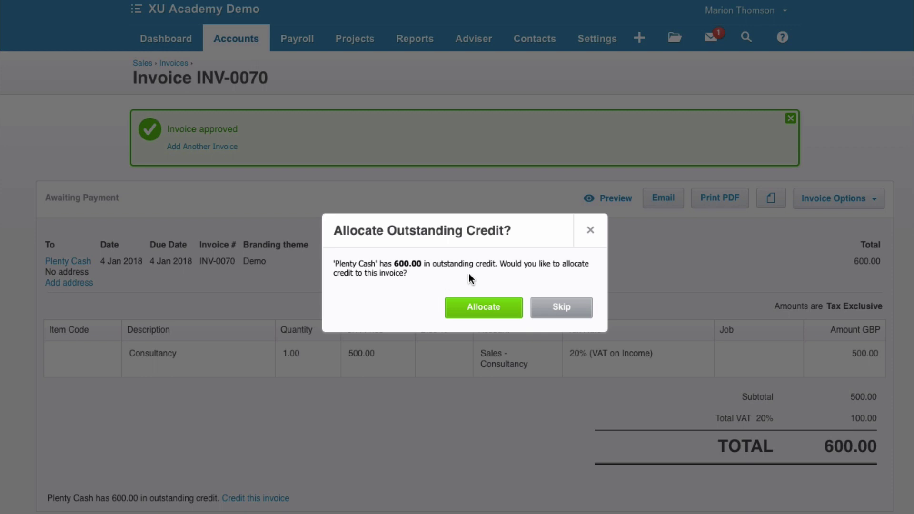
Allocate 600.00 of Plenty Cash's overpayment credit to INV-0070, leaving 0.00 due.
click(484, 308)
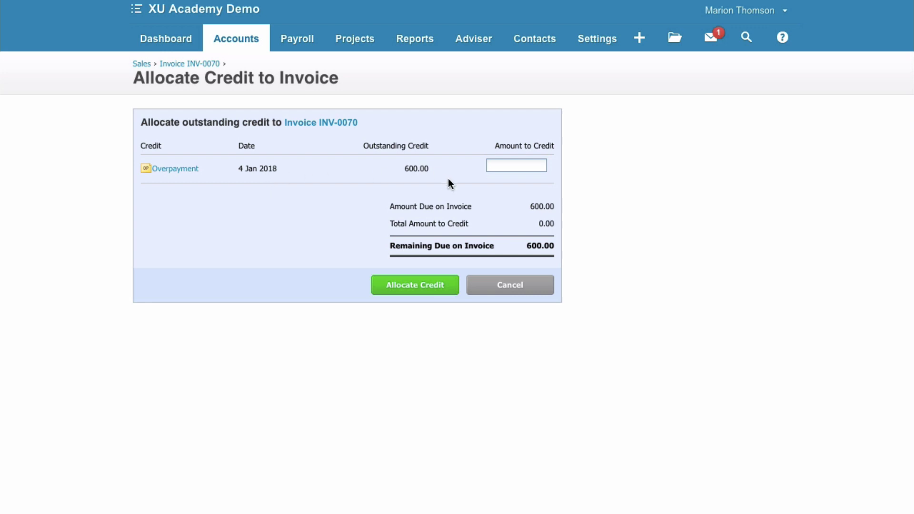
click(511, 166)
click(511, 166)
text(600)
key(Tab)
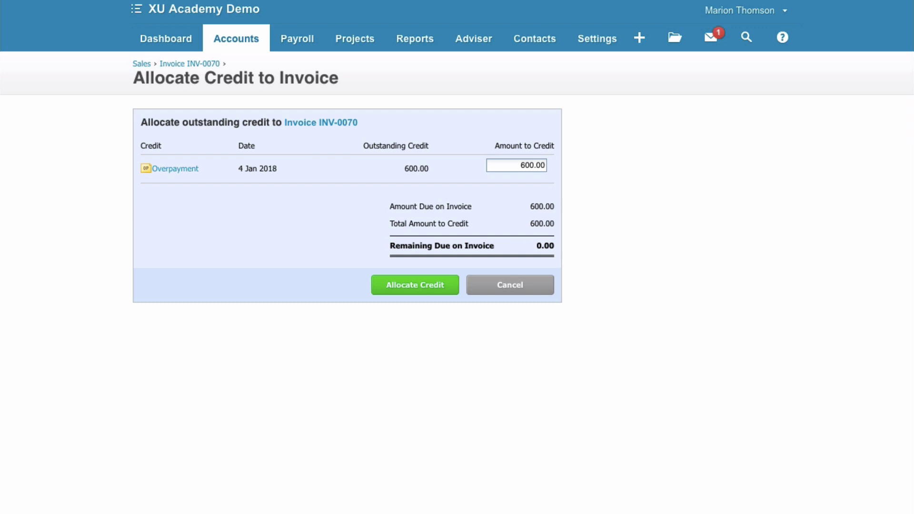
click(415, 288)
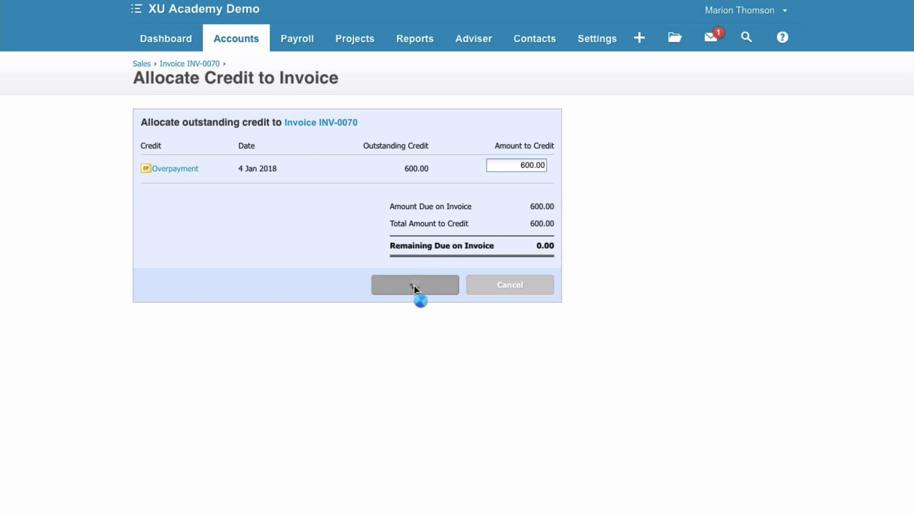